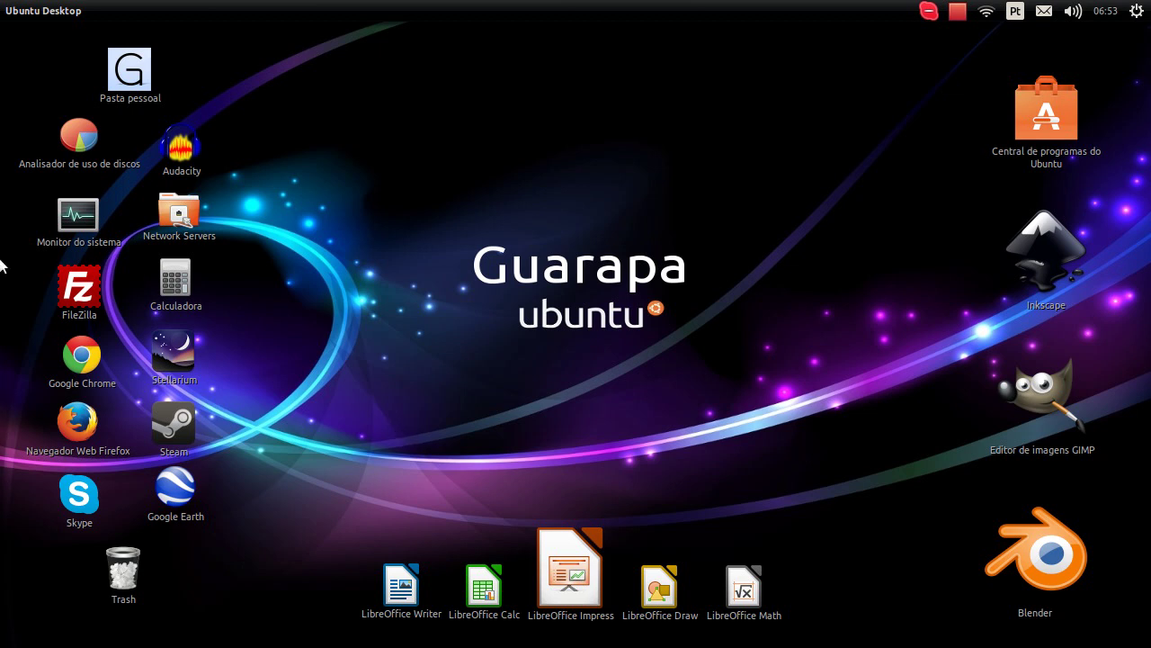
Step: Open the home folder and the Ubuntu Software Center, and hide all open windows to show the desktop
mouse_move(2, 265)
left_click(41, 103)
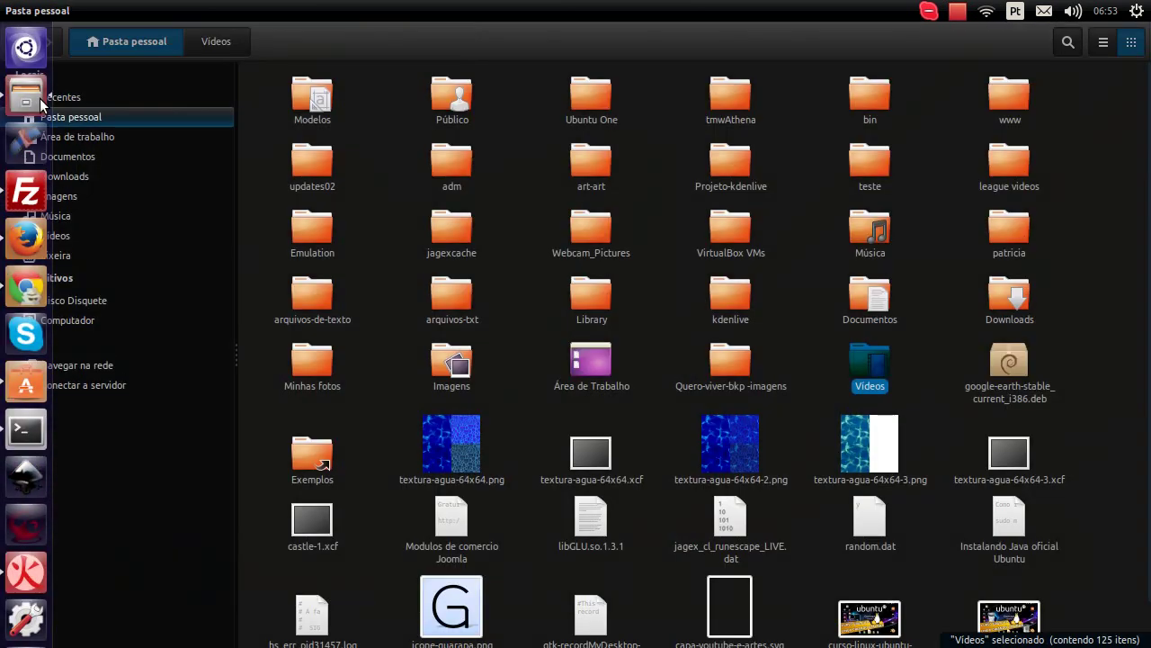
left_click(42, 373)
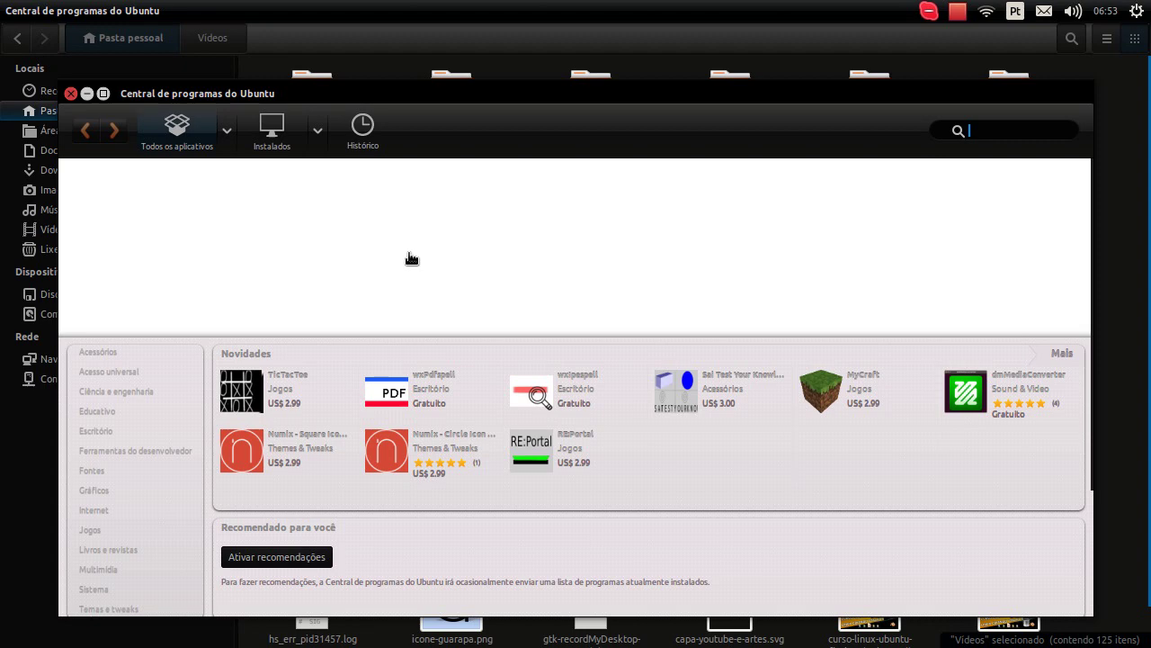
key("ctrl+super+d")
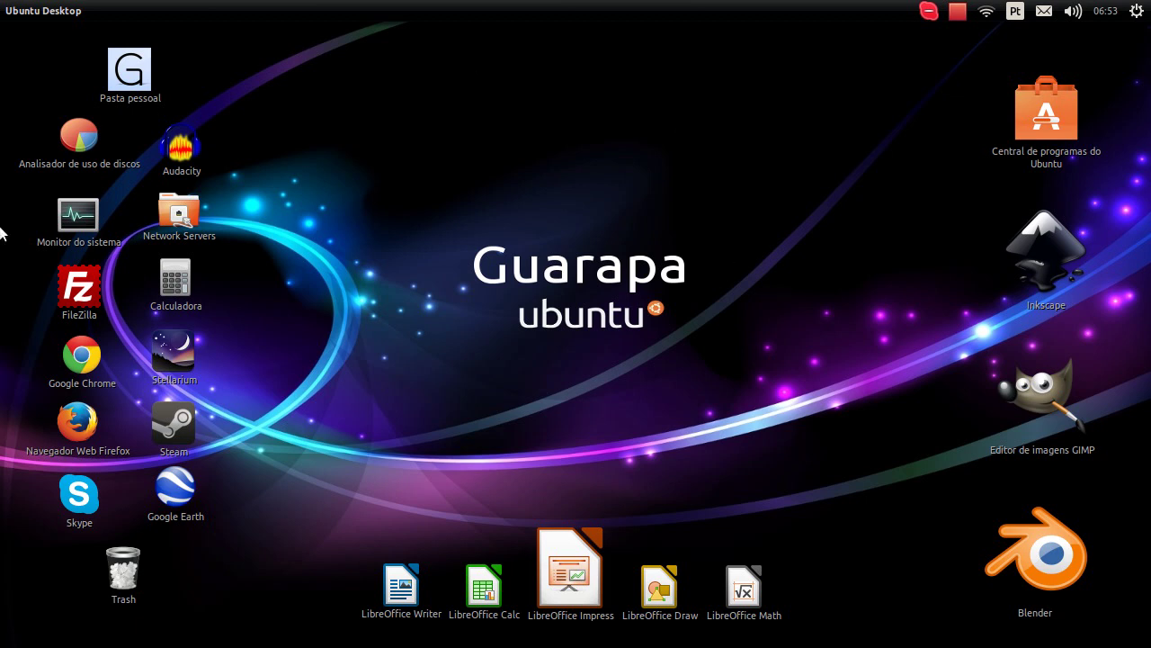
Step: Search the applications for "teclado", open the Teclado settings and show the keyboard shortcuts list
mouse_move(2, 230)
left_click(23, 52)
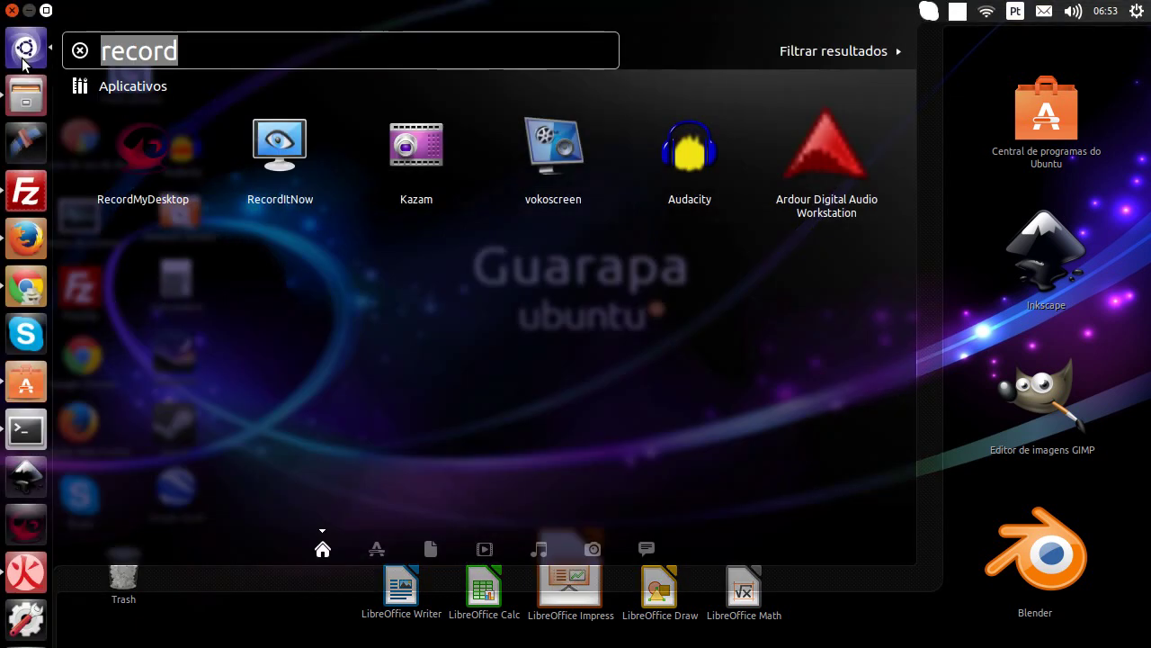
type("teclado")
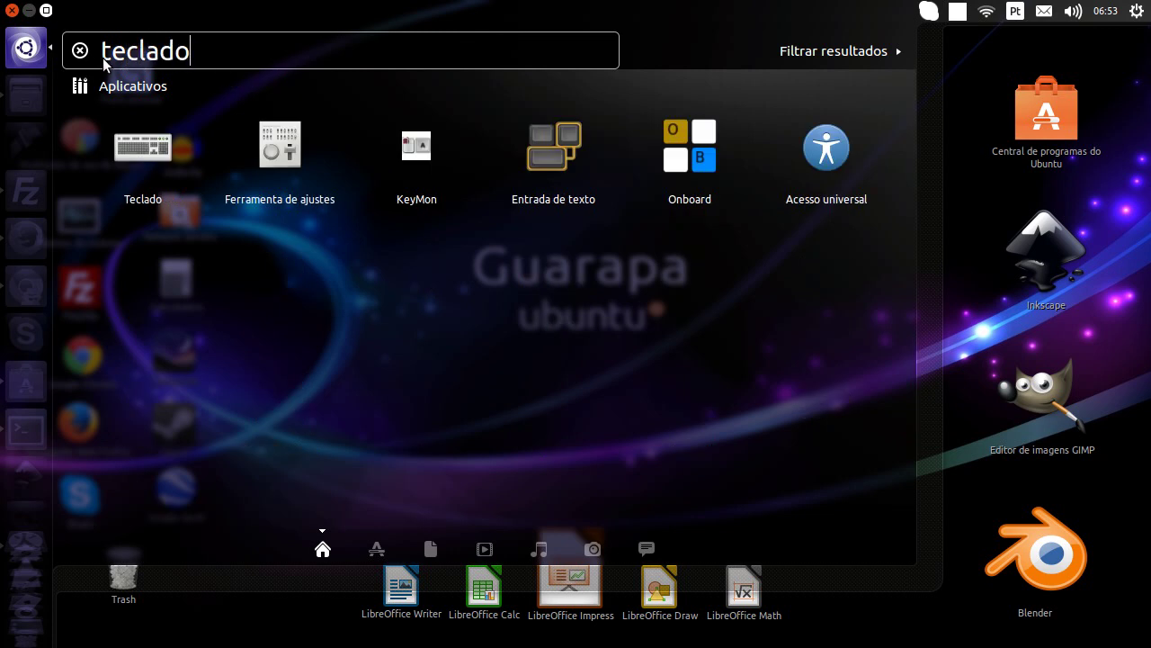
left_click(151, 171)
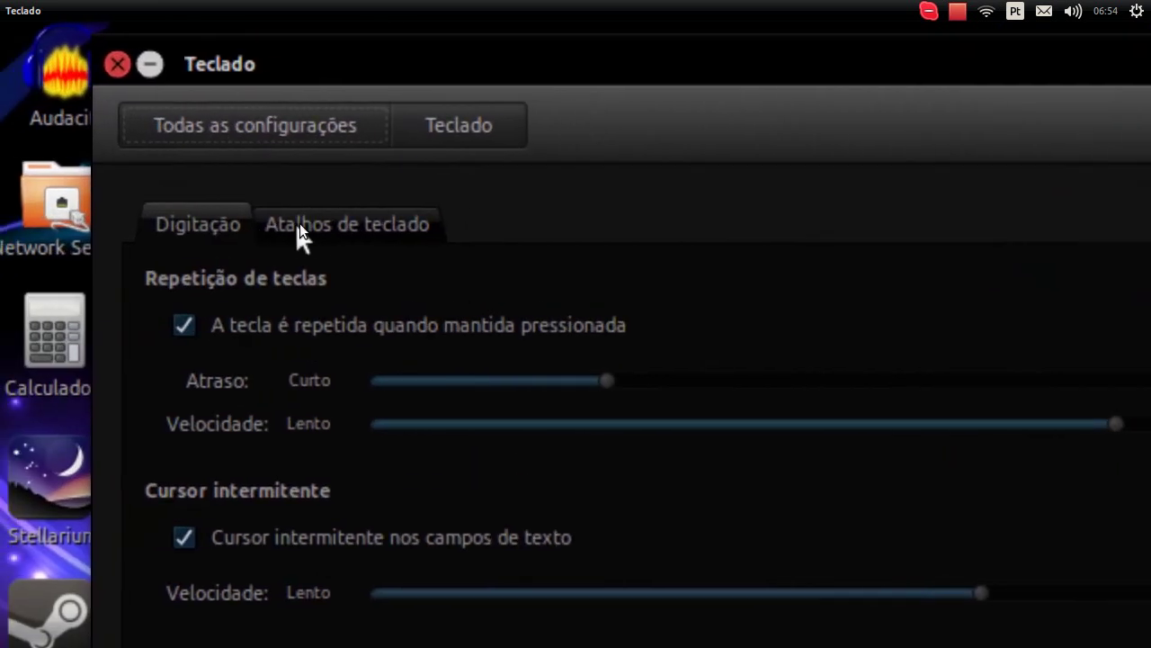
left_click(318, 223)
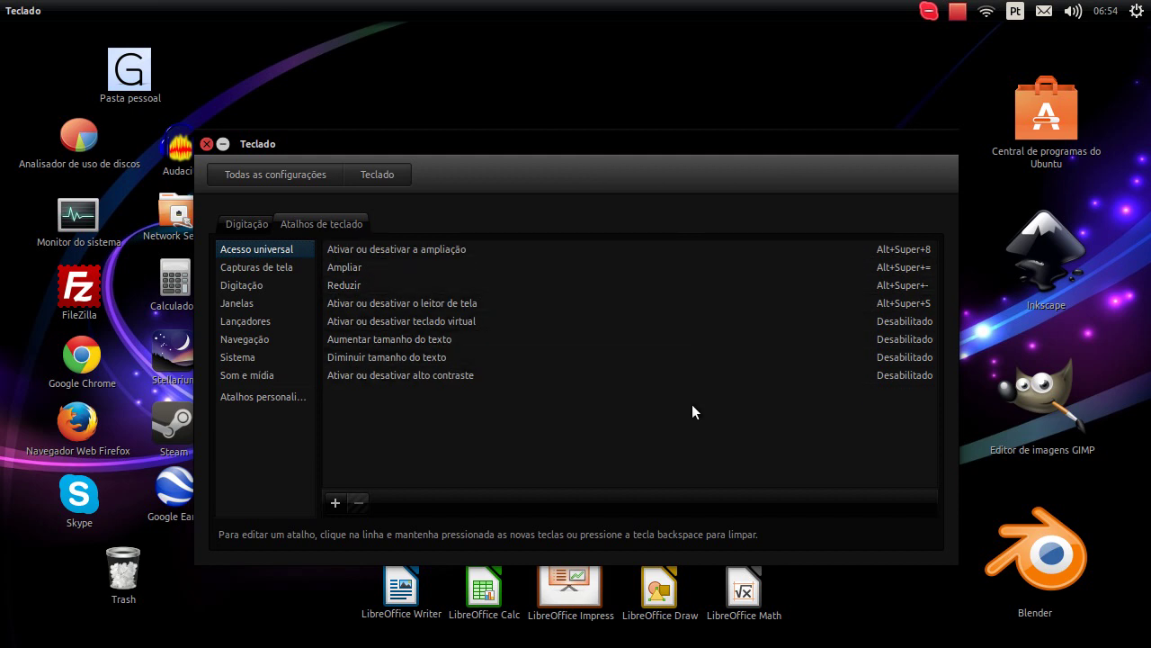
Step: Select the magnification toggle shortcut under Acesso universal and try Alt+Super+8
left_click(687, 253)
key("alt+super+8")
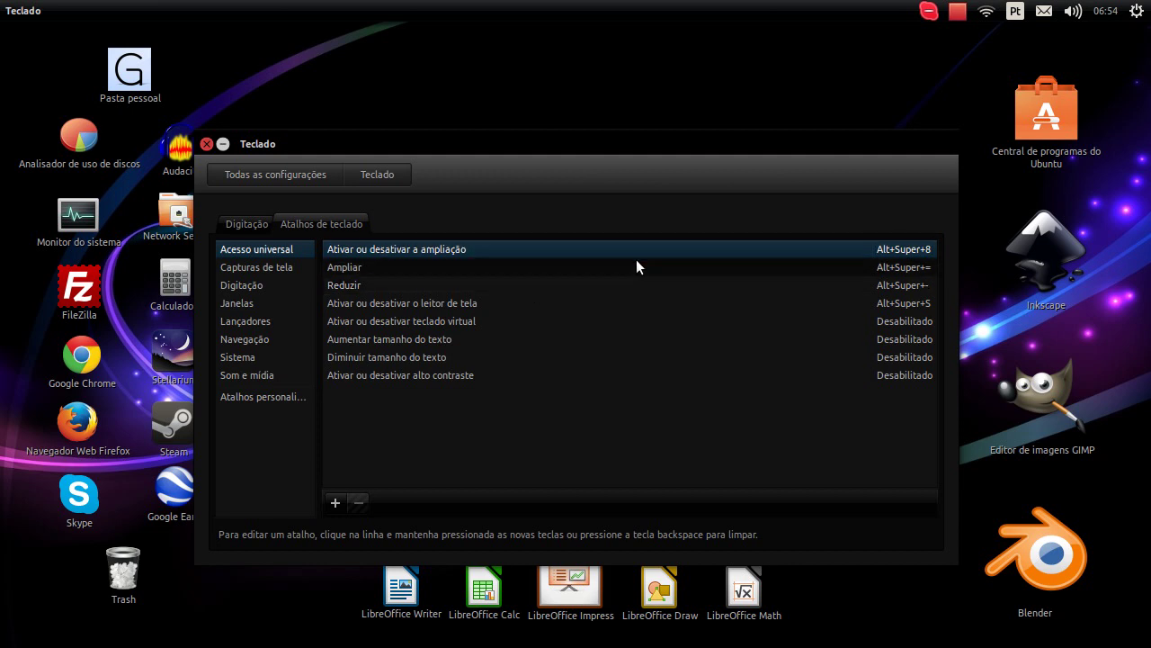
Step: Show the Capturas de tela shortcuts, take a full-screen capture and close it without saving
left_click(271, 265)
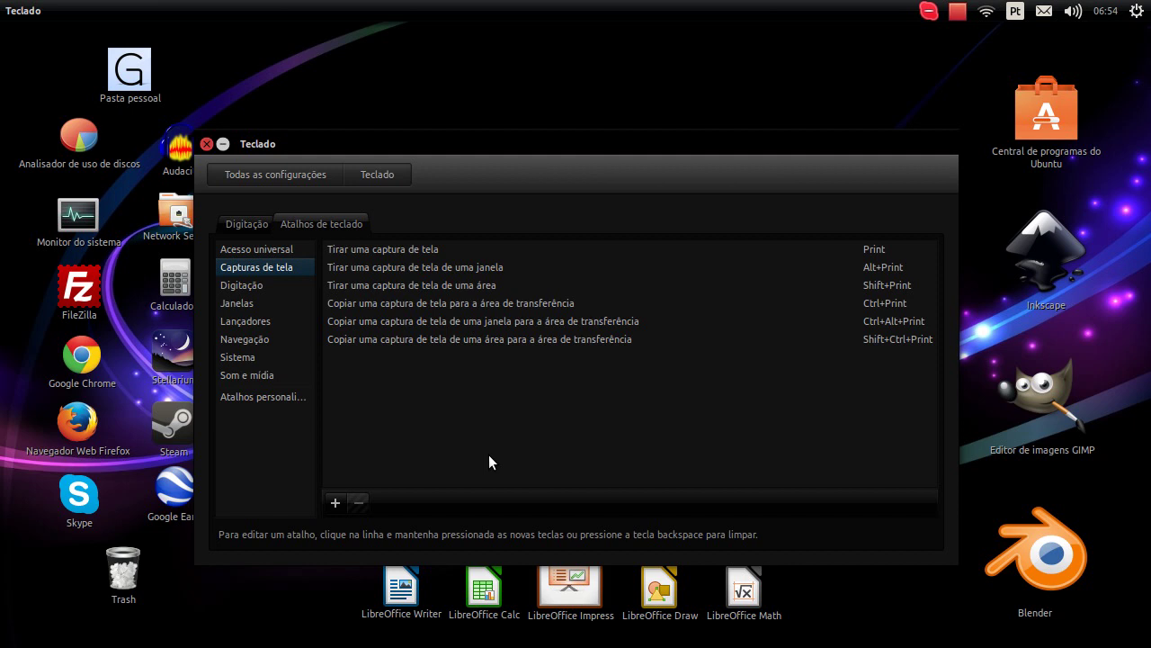
key("Print")
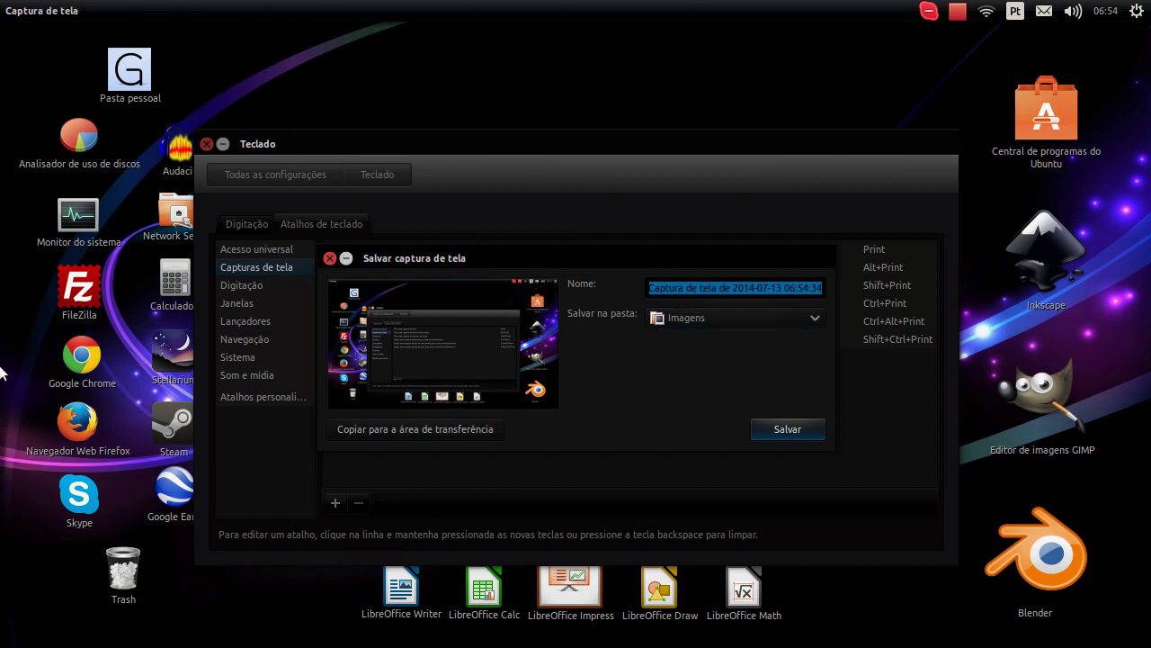
left_click(325, 260)
Step: Review the keyboard shortcuts listed under Digitação and Janelas
left_click(257, 286)
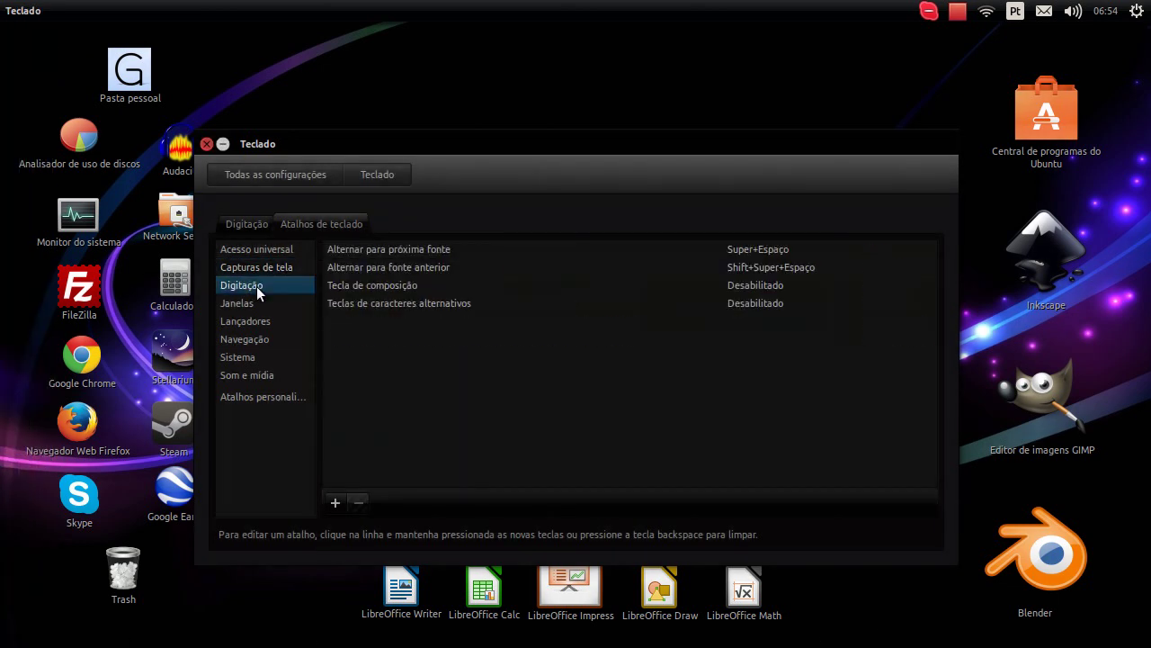
left_click(256, 304)
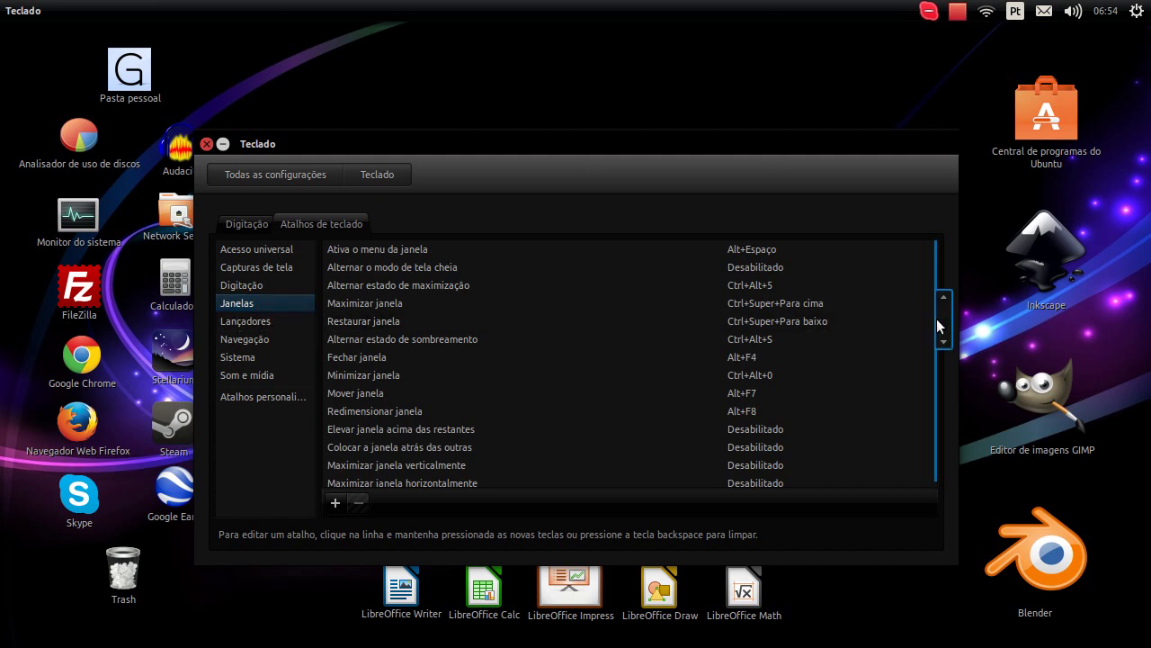
scroll(936, 342, "down", 1)
Step: Show the Lançadores shortcuts, launch a terminal with its Ctrl+Alt+T shortcut and close the terminal window
left_click(279, 324)
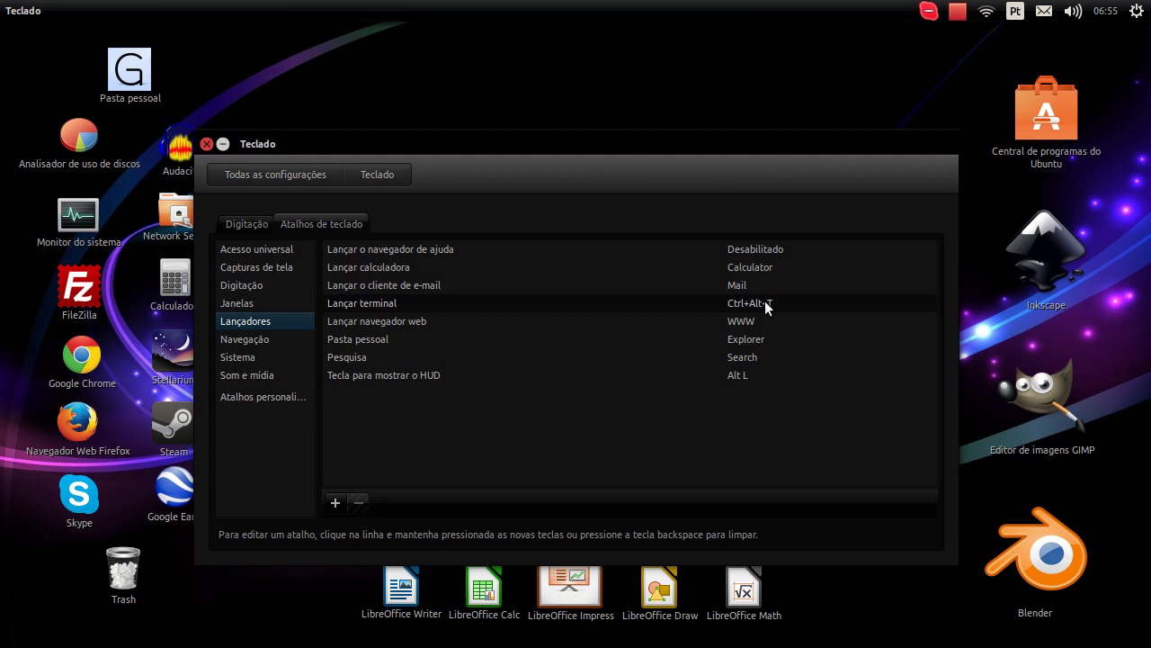
key("ctrl+alt+t")
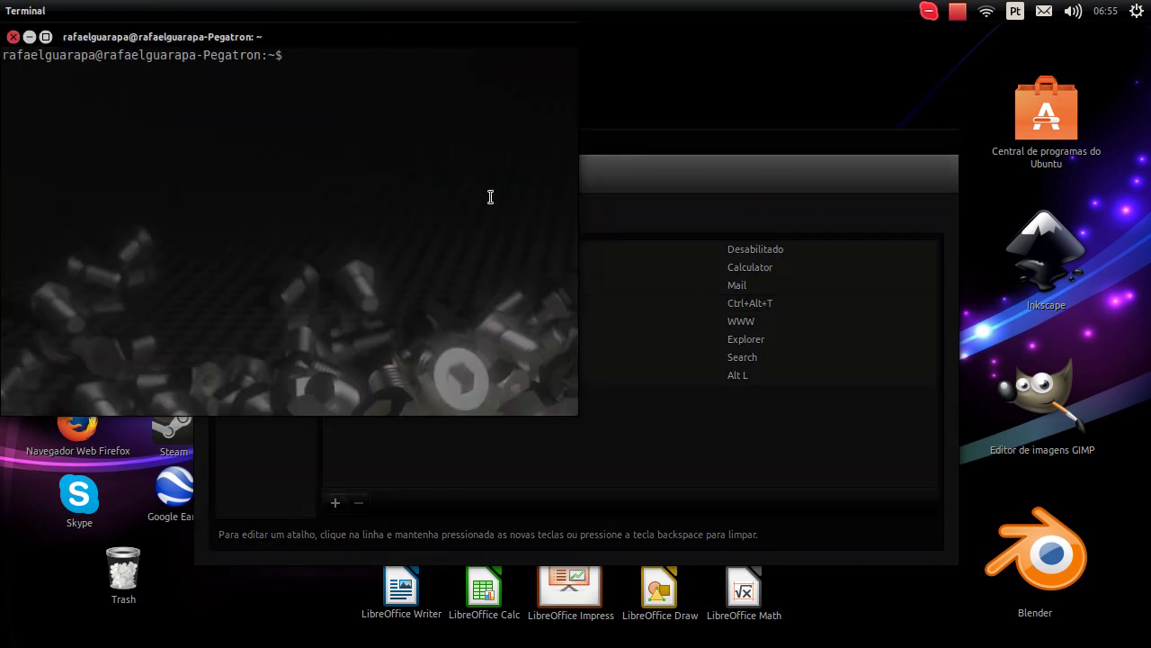
left_click(13, 37)
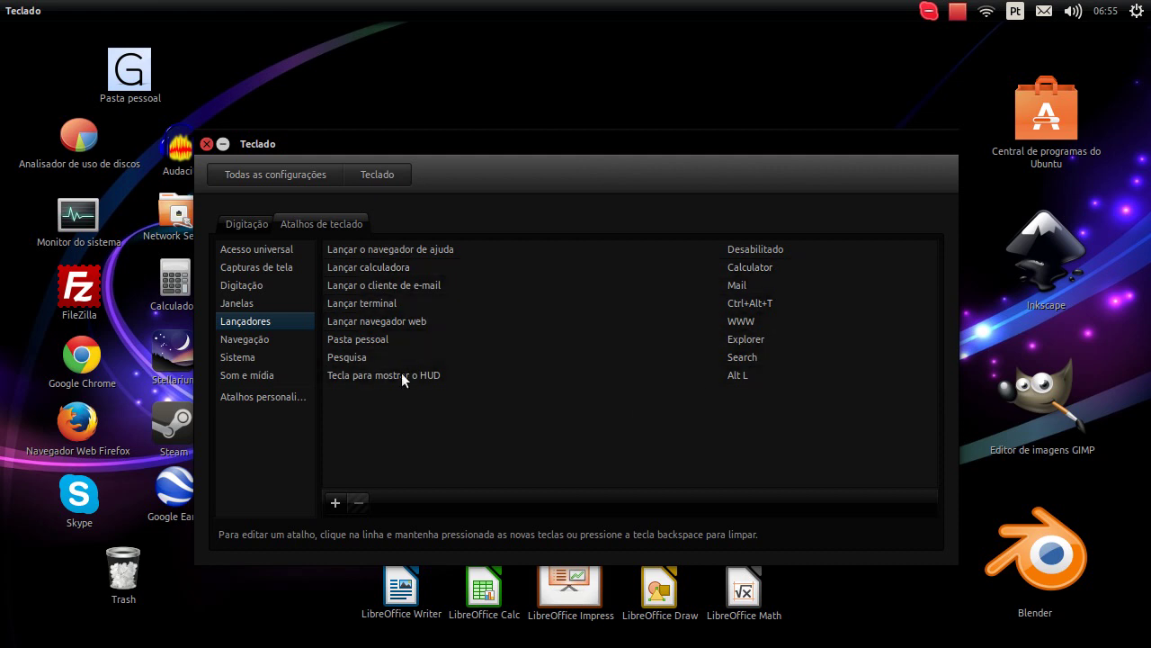
Step: Set the shortcut for "Ocultar todas as janelas normais" under Navegação to Super+D
left_click(287, 337)
left_click_drag(948, 325, 939, 403)
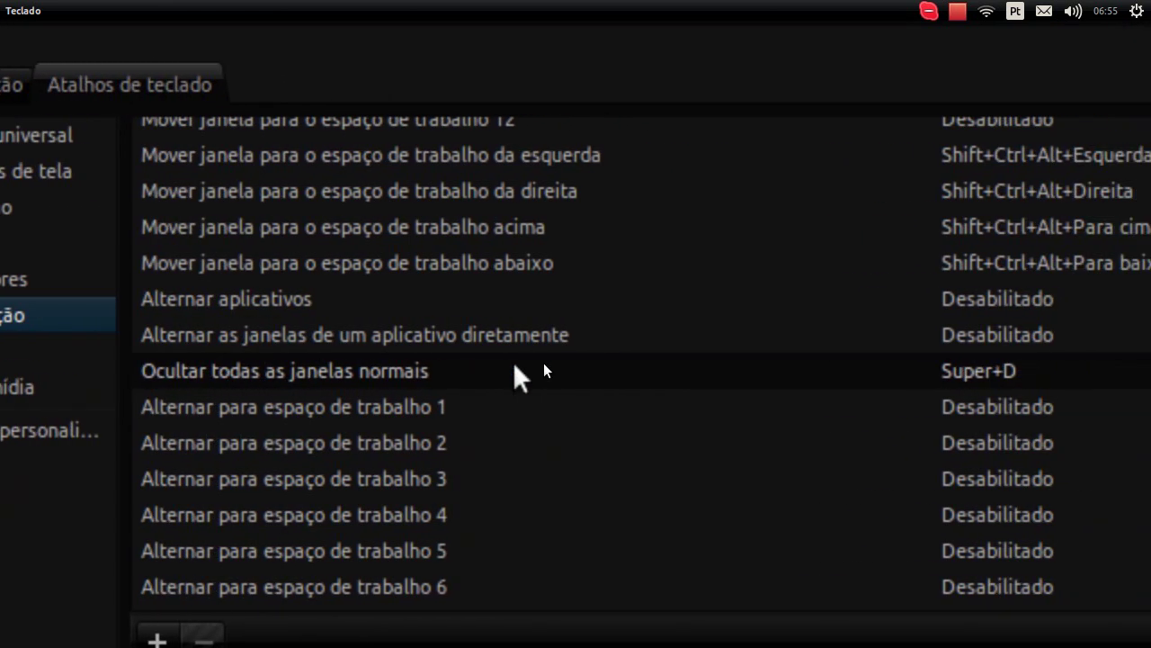
left_click(745, 369)
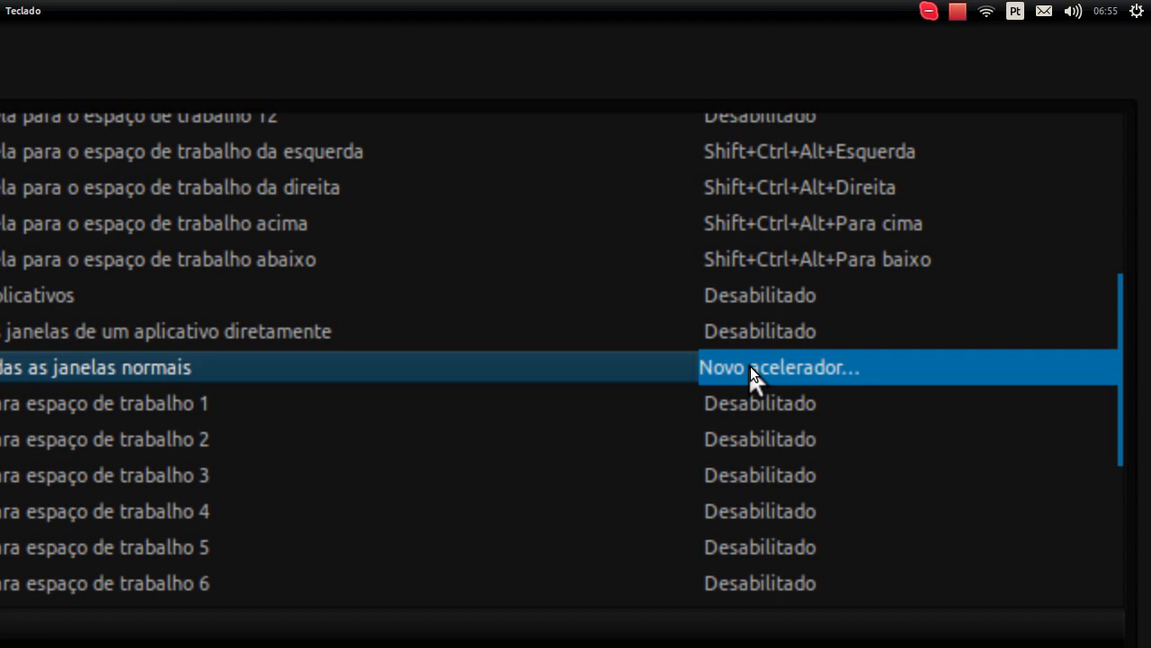
key("super+d")
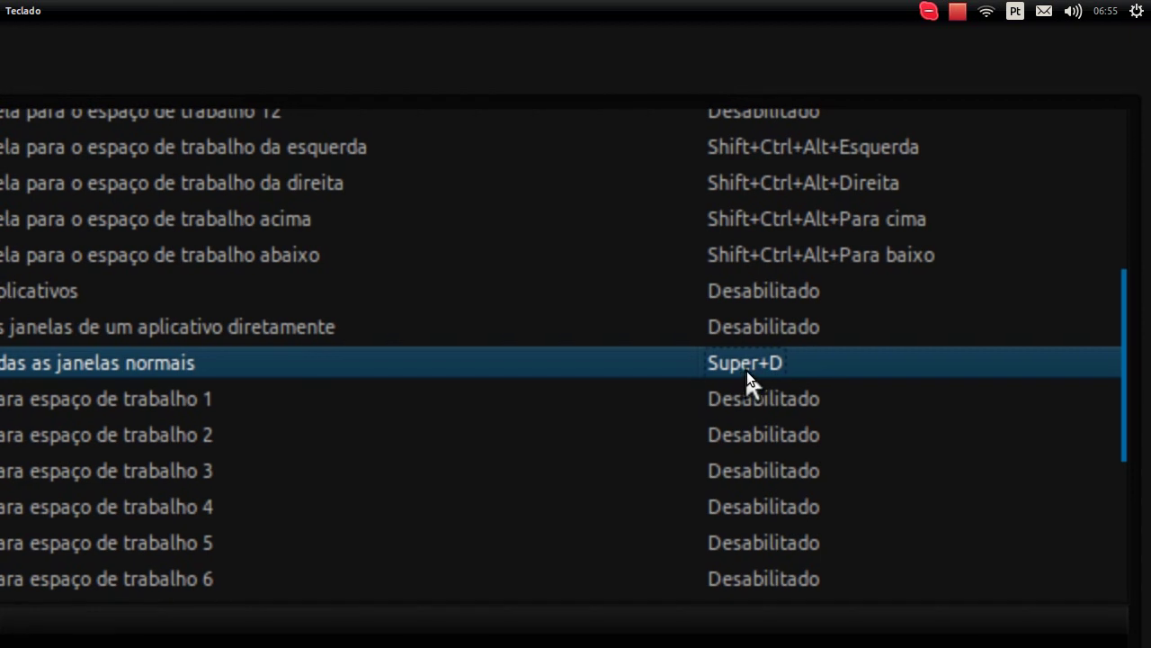
Step: Change the shortcut for "Ocultar todas as janelas normais" to Super+X, and set it back to Super+D
left_click(747, 364)
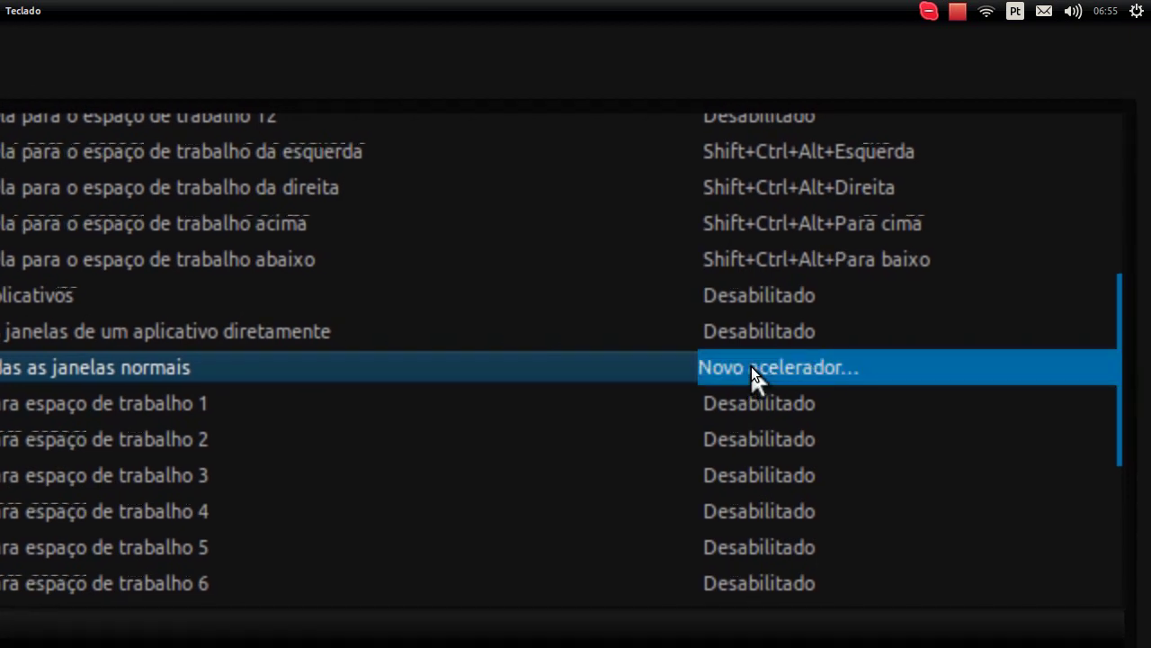
key("super+x")
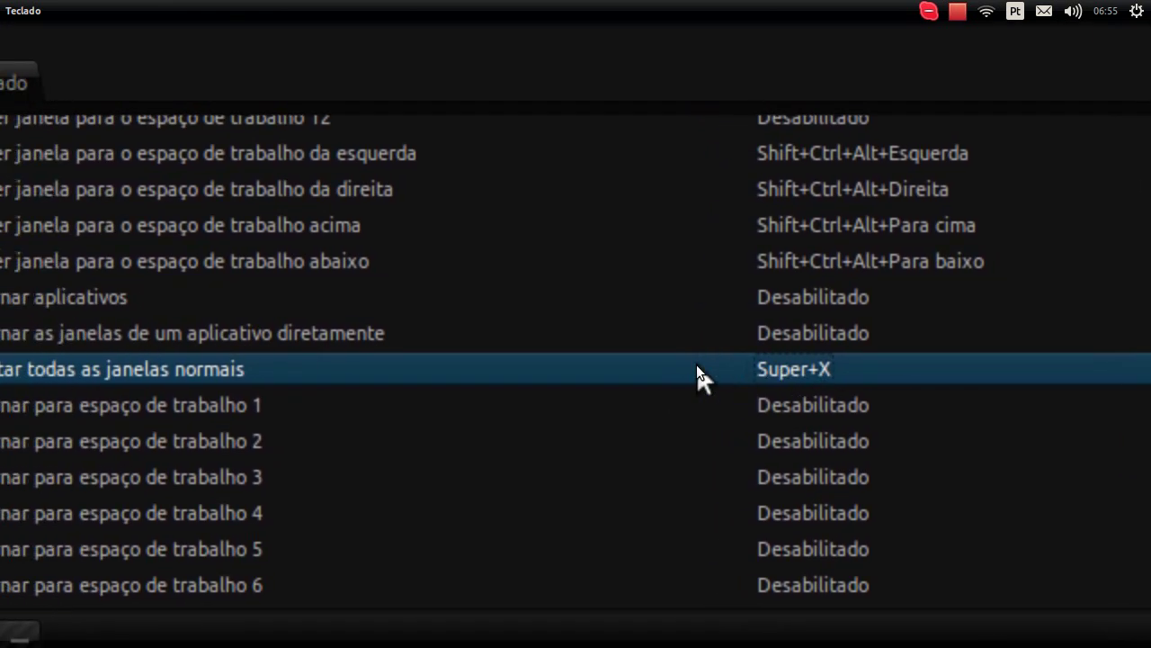
left_click(755, 369)
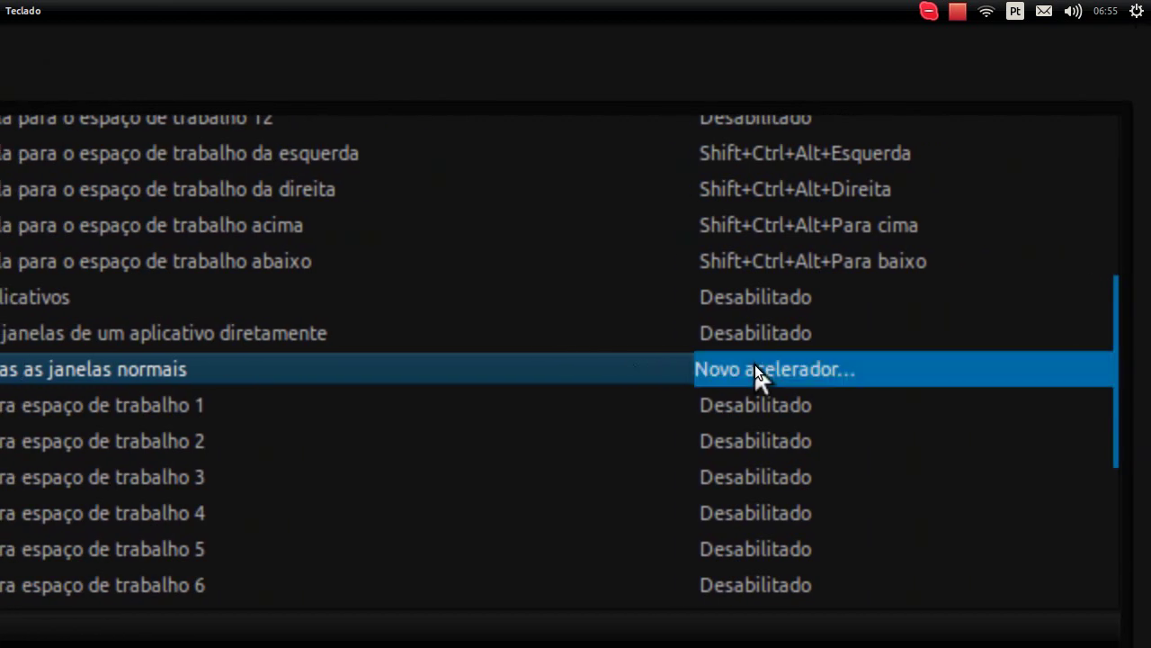
key("super+d")
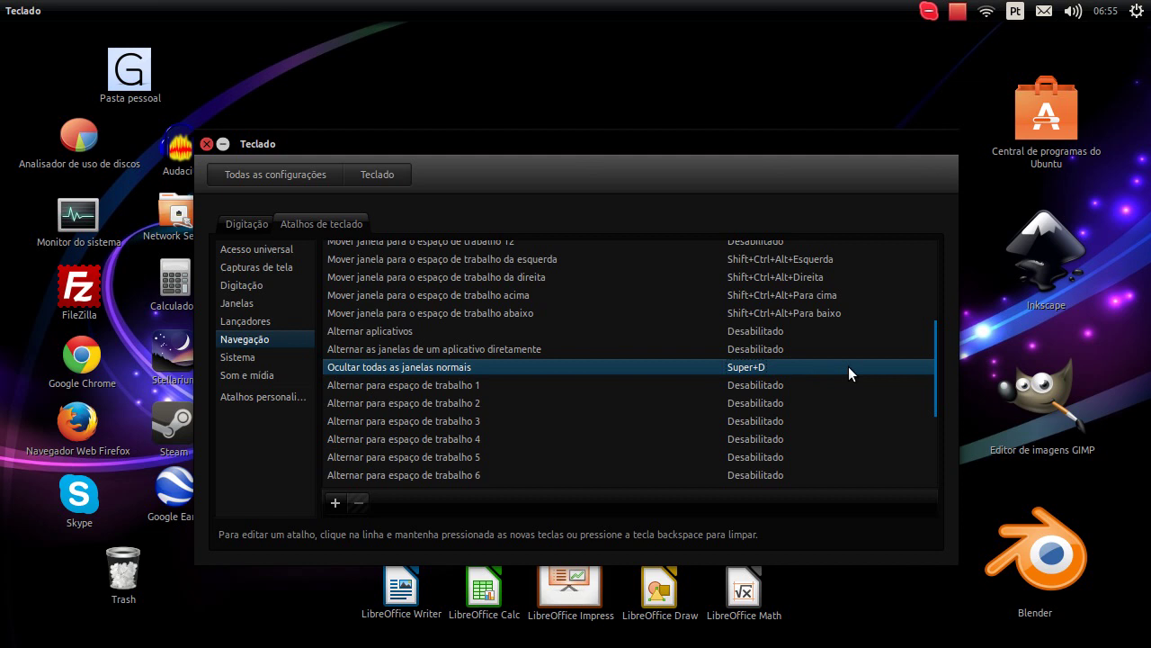
Step: Review the shortcuts under Sistema and Som e mídia and the custom shortcuts category
left_click(252, 358)
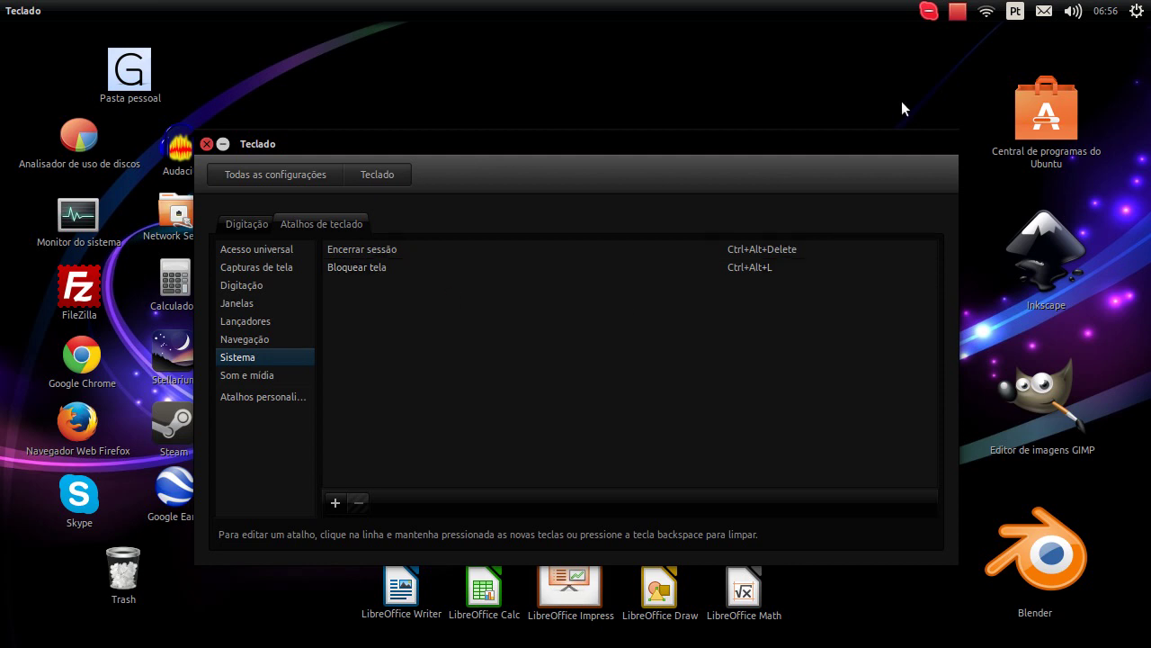
left_click(270, 375)
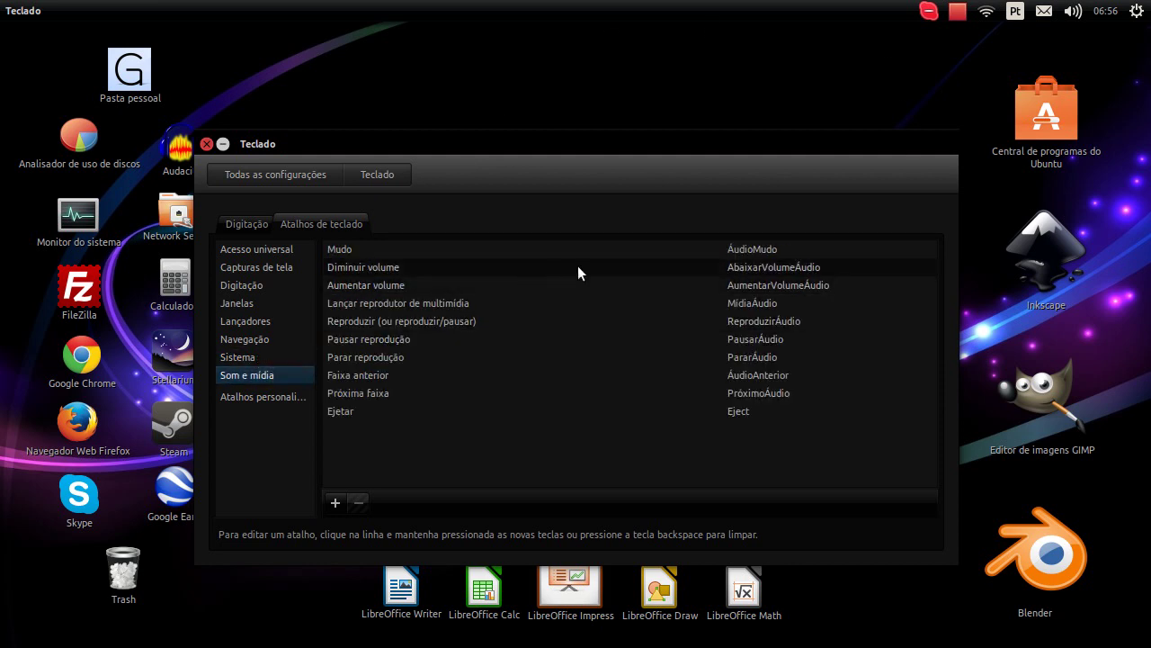
left_click(271, 395)
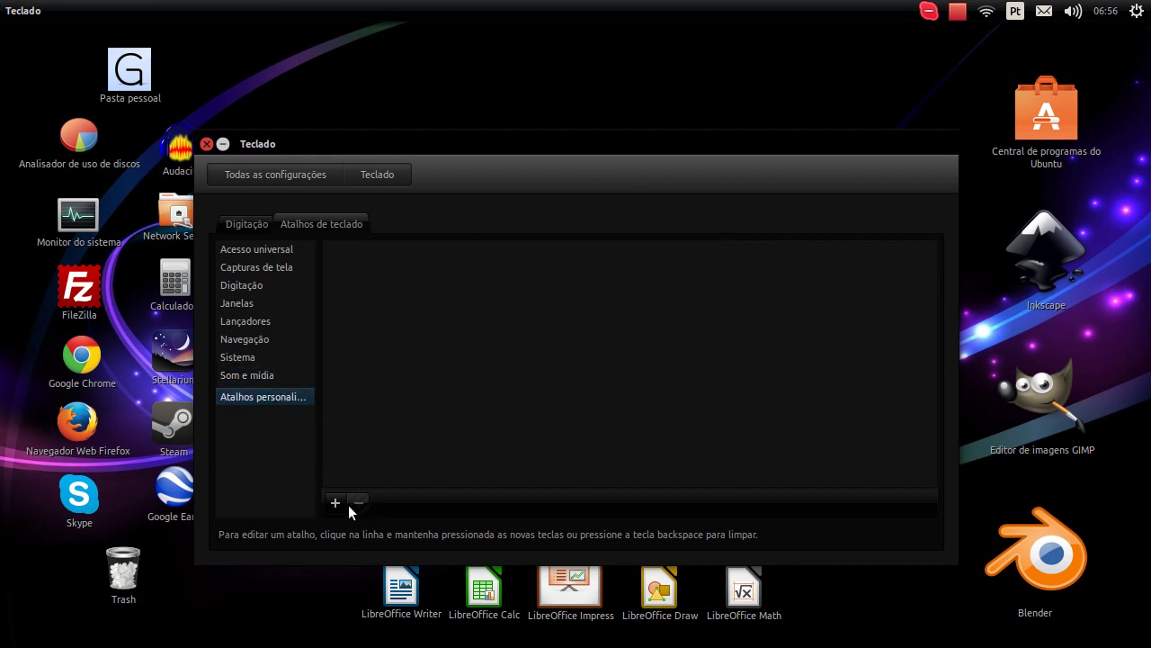
Step: Look again through the shortcut categories from Janelas back to Acesso universal, and forward through Digitação and Janelas to Sistema
left_click(243, 300)
left_click(251, 287)
left_click(258, 268)
left_click(265, 248)
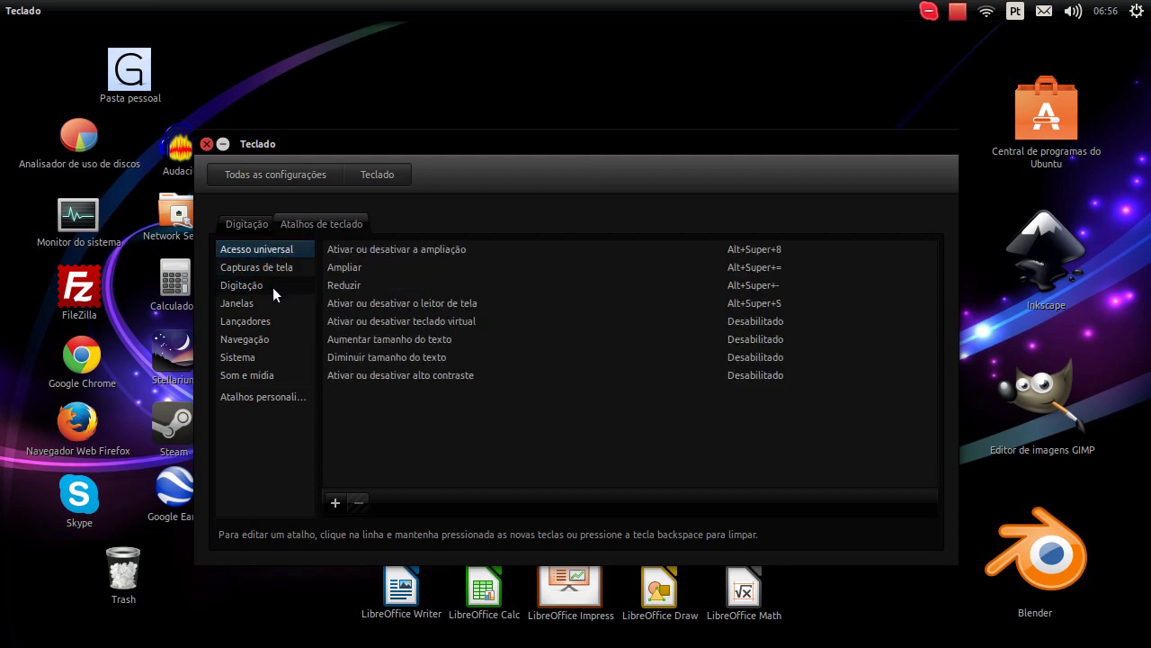
left_click(272, 286)
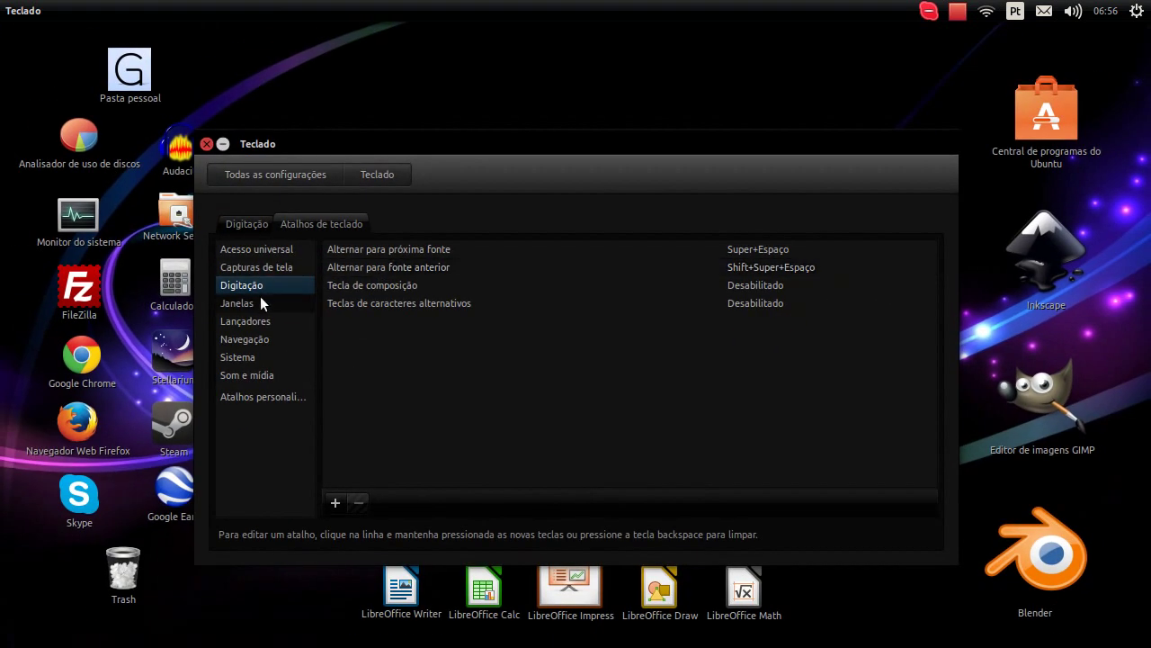
left_click(71, 312)
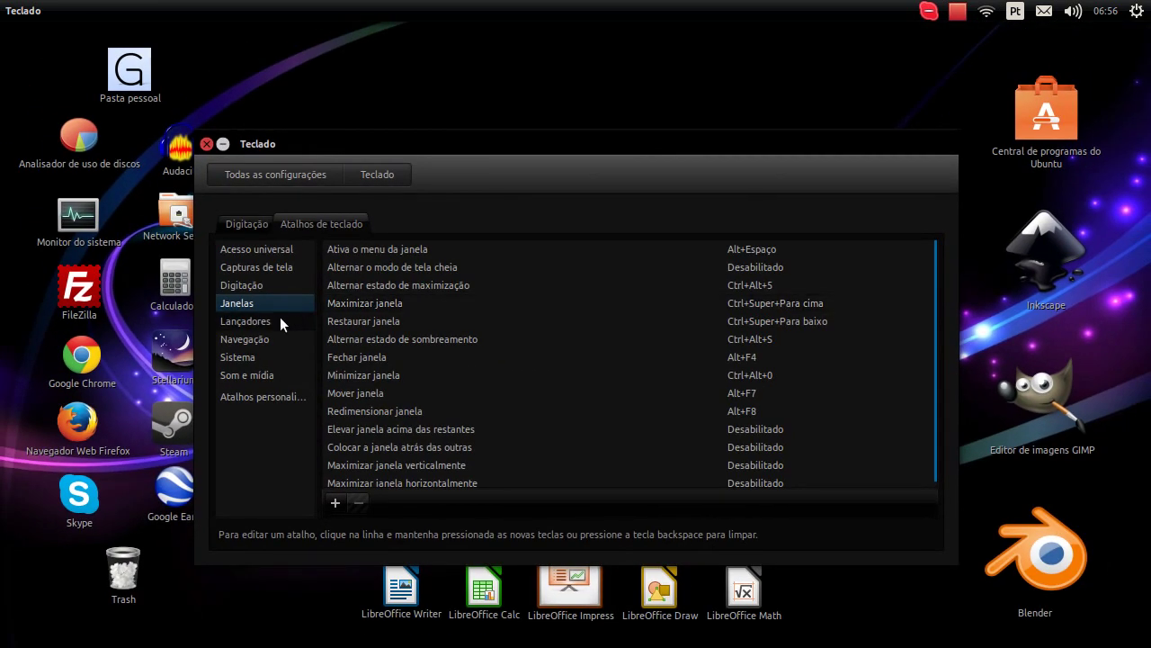
left_click(180, 347)
left_click(261, 357)
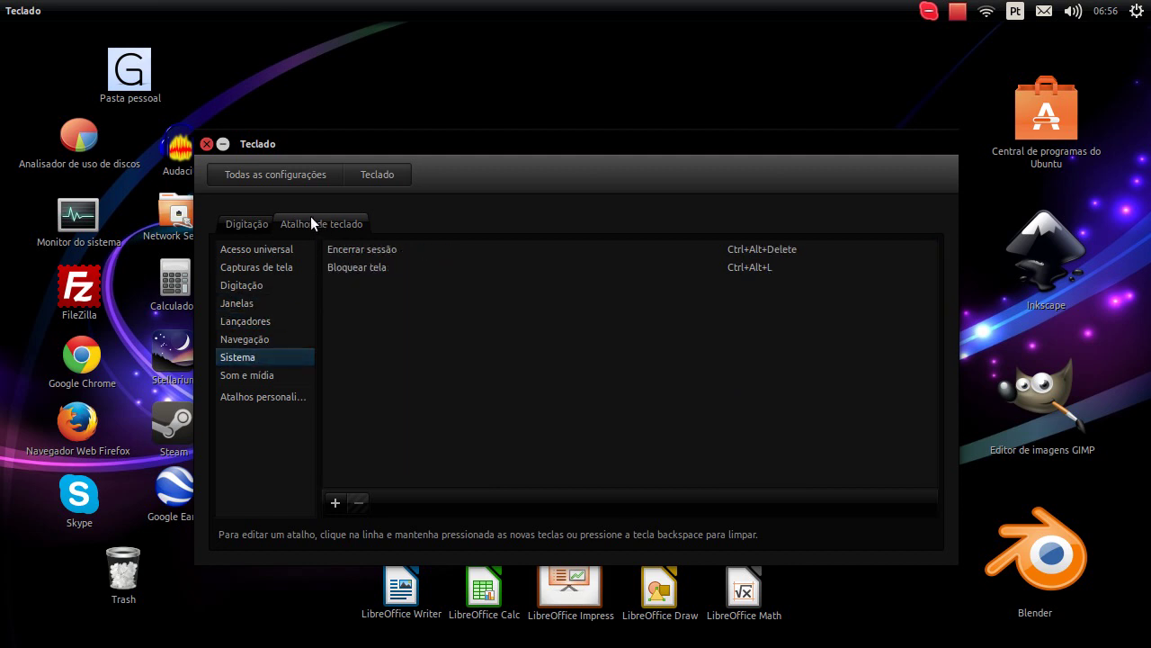
Step: Reopen the Teclado settings from the all-settings overview and find "Ocultar todas as janelas normais" among the Navegação shortcuts
left_click(275, 176)
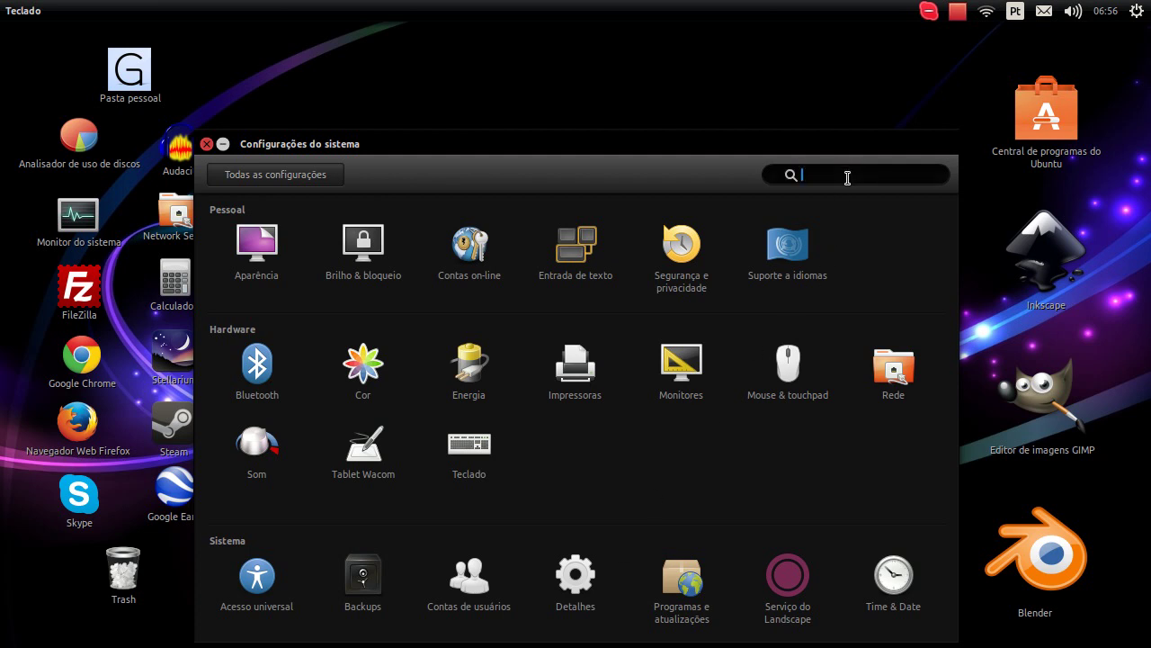
left_click(466, 454)
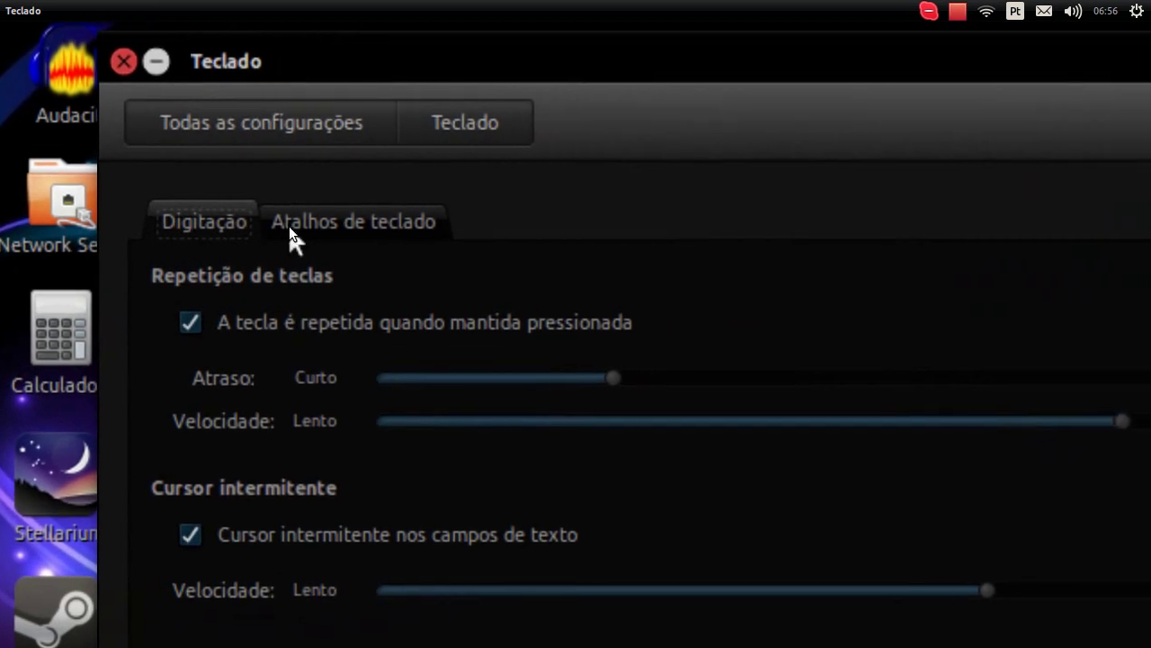
left_click(307, 225)
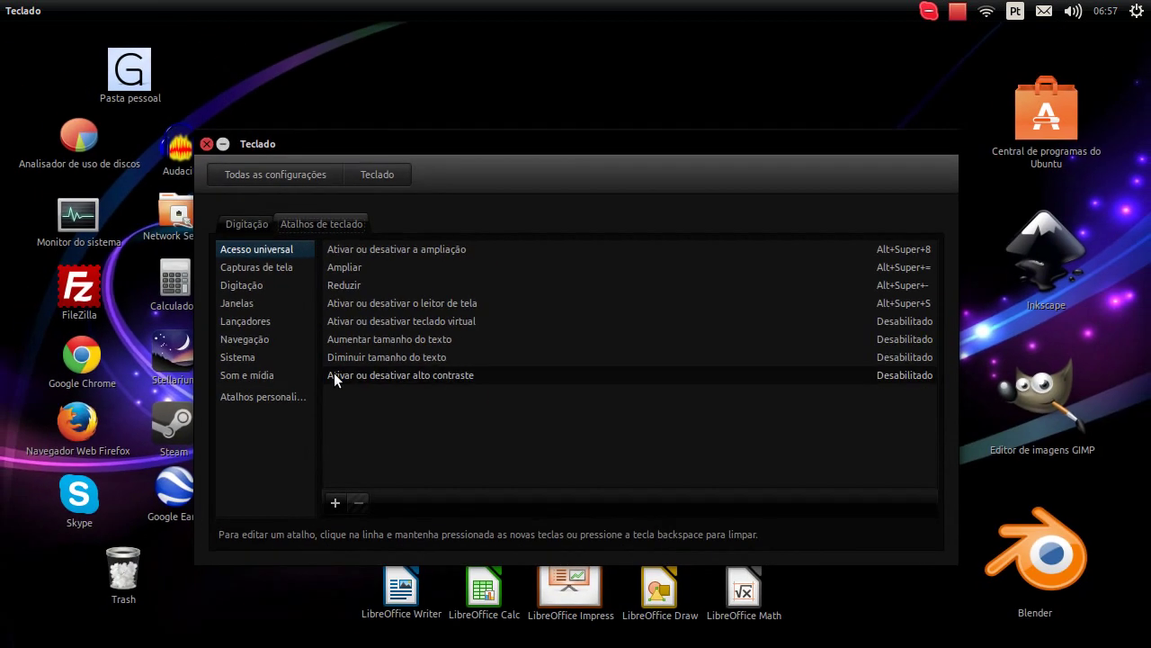
left_click(269, 344)
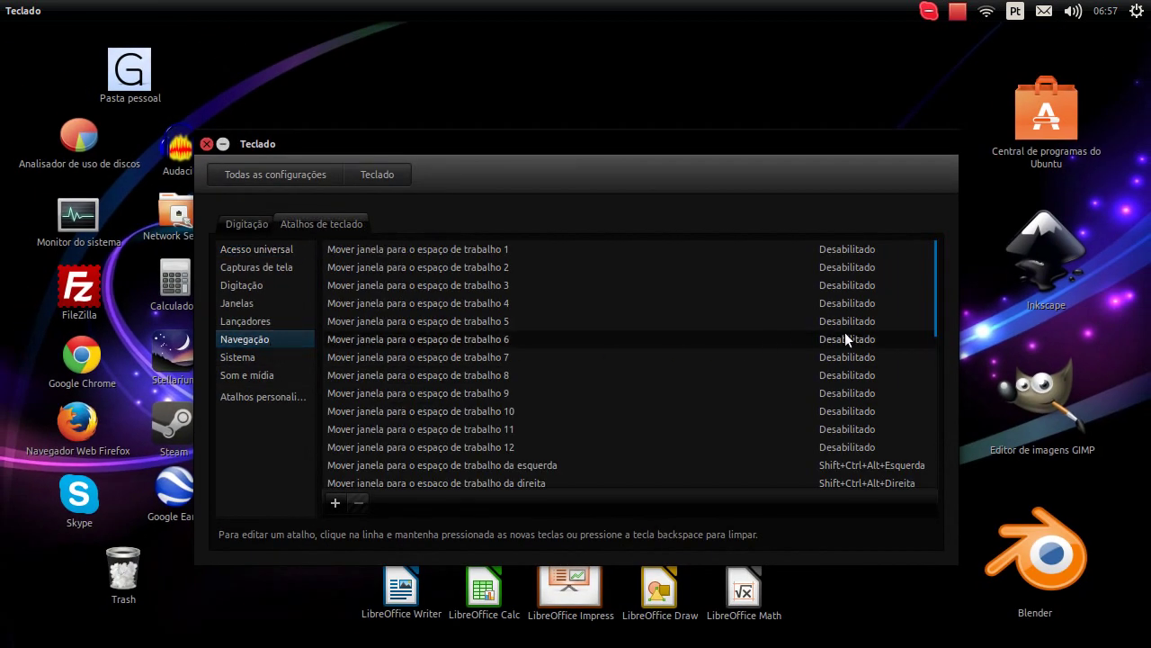
left_click_drag(945, 305, 938, 375)
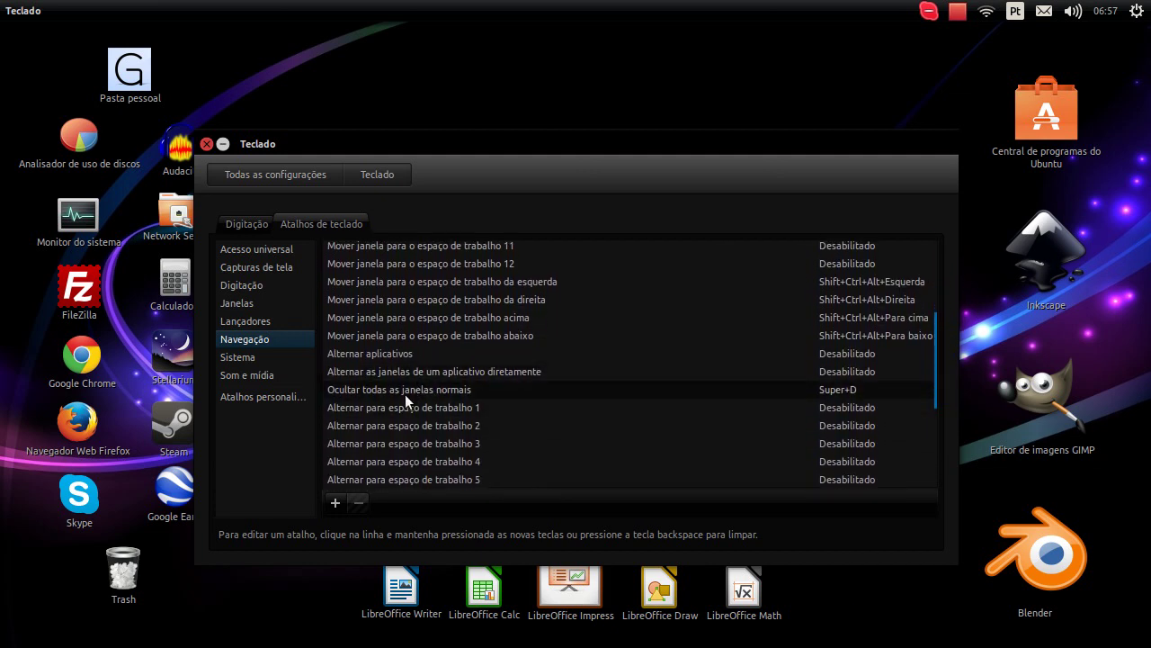